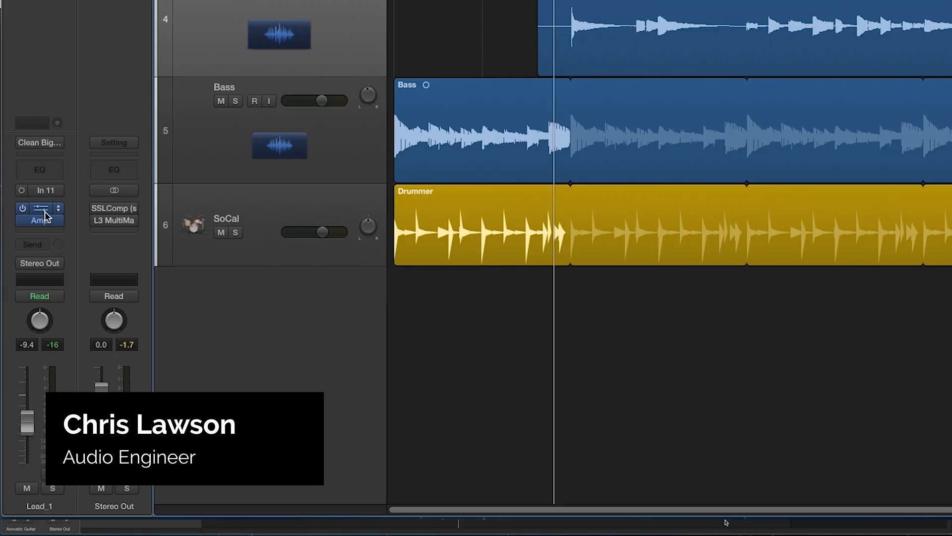
Look over the session's tracks, selecting Lead, Bass and the SoCal drummer in turn.
left_click(42, 210)
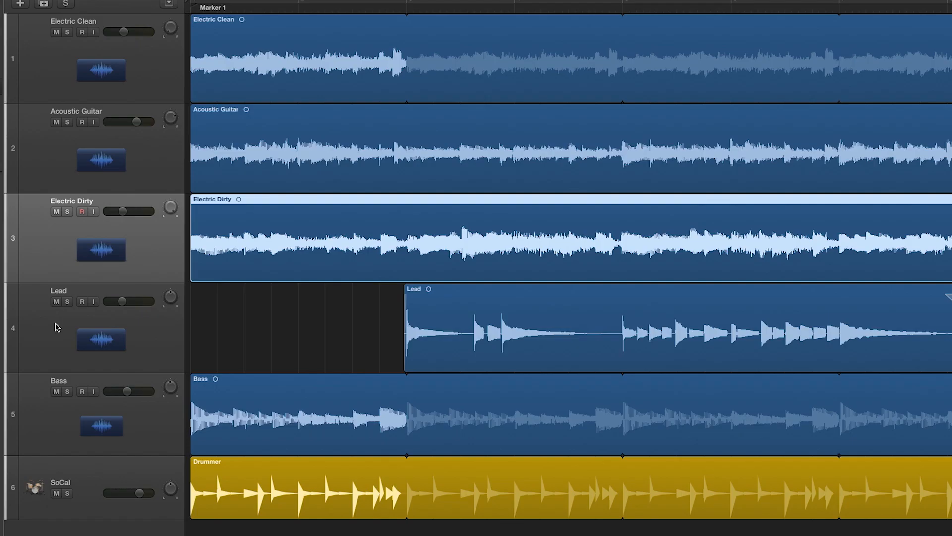
left_click(117, 283)
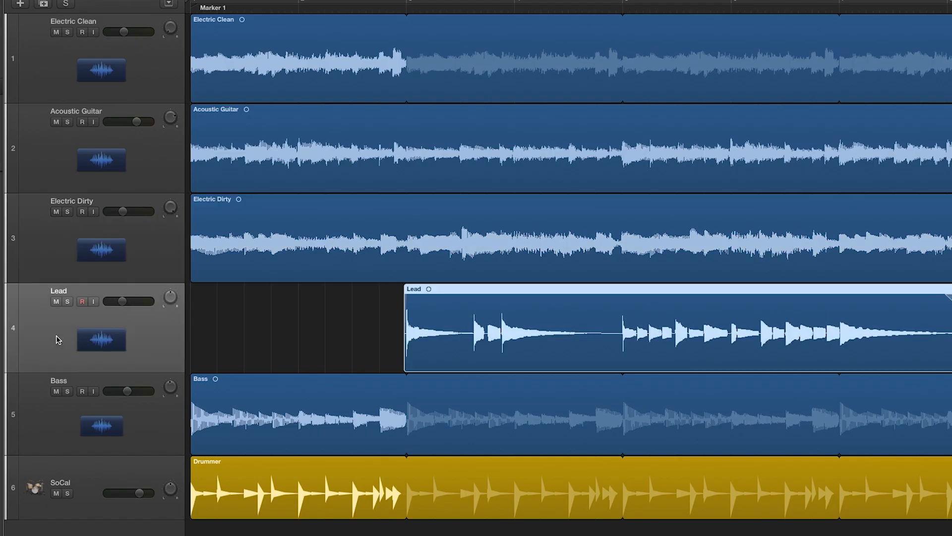
left_click(51, 423)
left_click(89, 509)
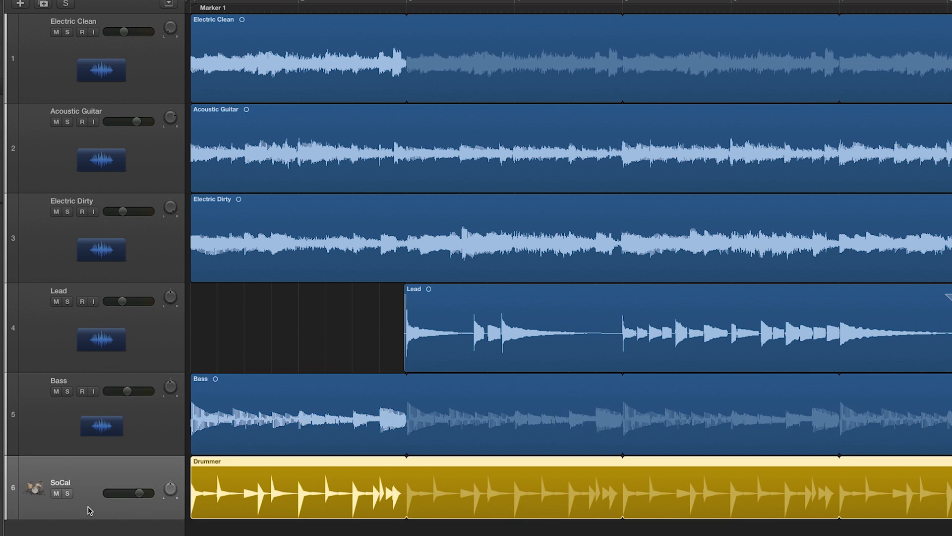
Open the Renaissance Axx compressor on the Acoustic Guitar track and set its threshold to -18.7 during playback.
left_click(54, 152)
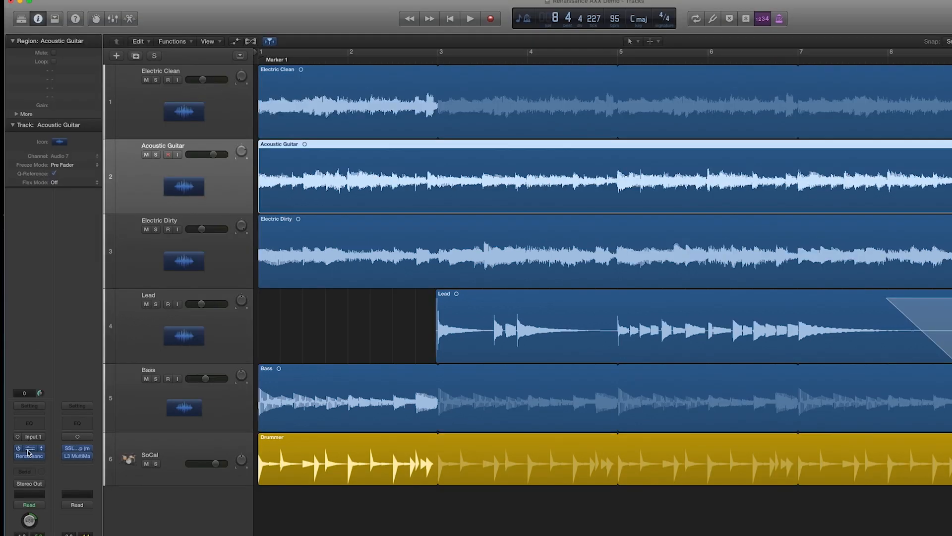
left_click(30, 451)
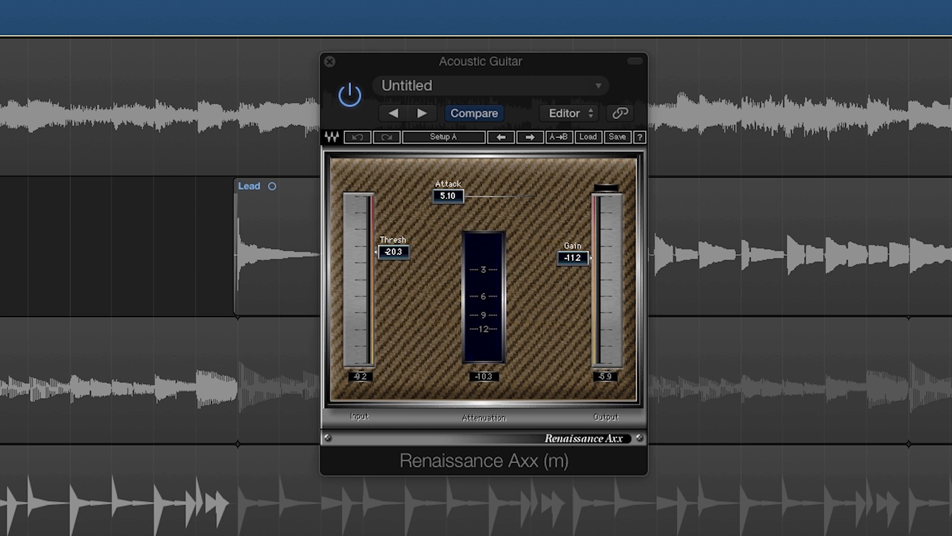
key("space")
mouse_move(393, 252)
left_mouse_down()
mouse_move(393, 197)
mouse_move(393, 338)
mouse_move(393, 252)
left_mouse_up()
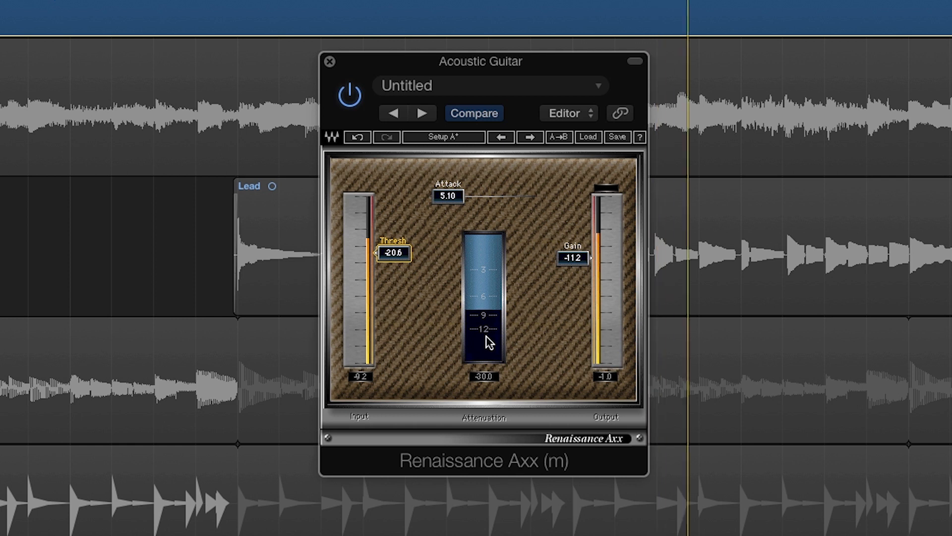
left_click_drag(394, 252, 393, 247)
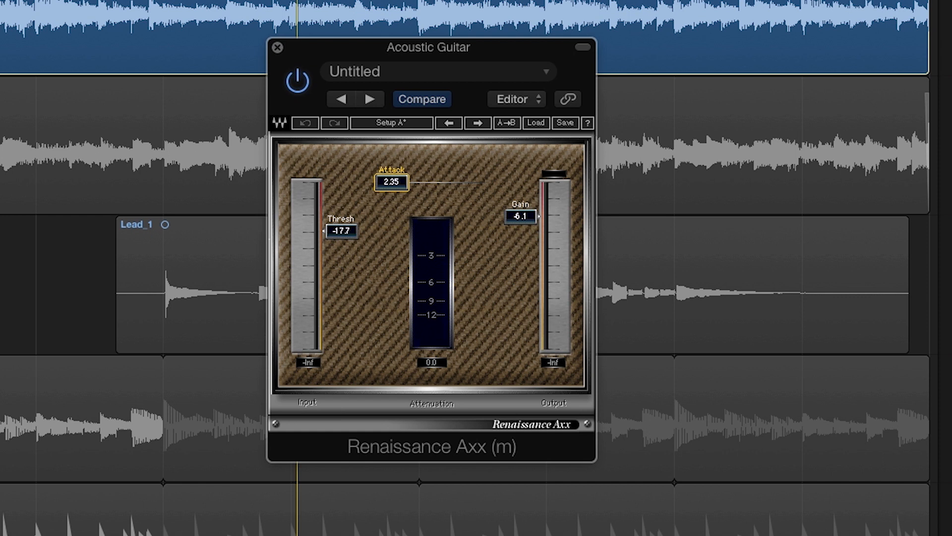
Sweep the Acoustic Guitar compressor's attack through 0.00, 15.4, 41.0 and 50.0 during playback, and return it to a fast setting.
left_click_drag(391, 182, 450, 182)
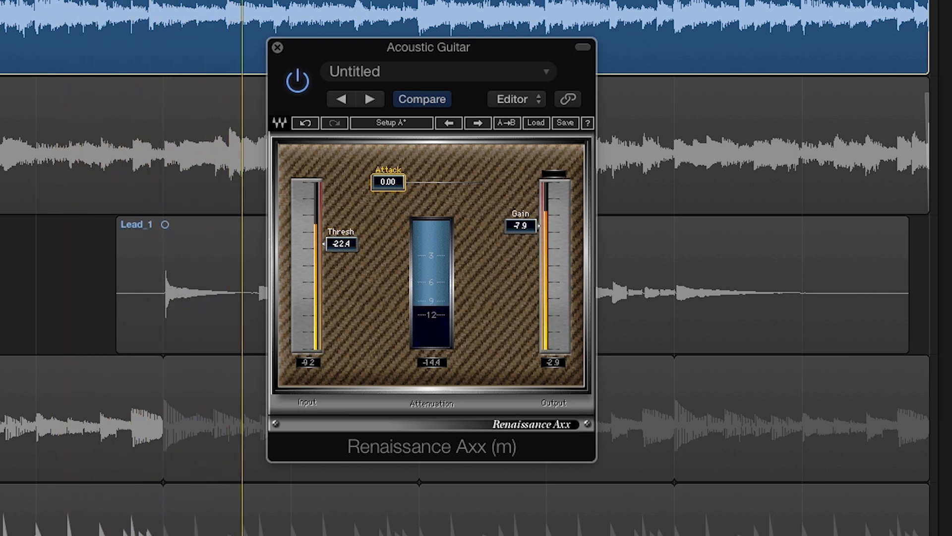
left_click_drag(387, 182, 408, 182)
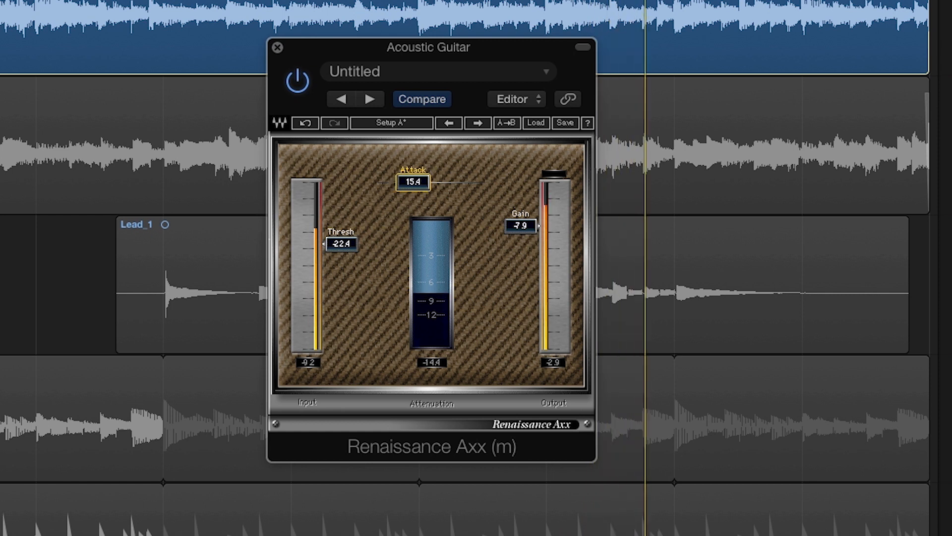
left_click_drag(408, 182, 455, 182)
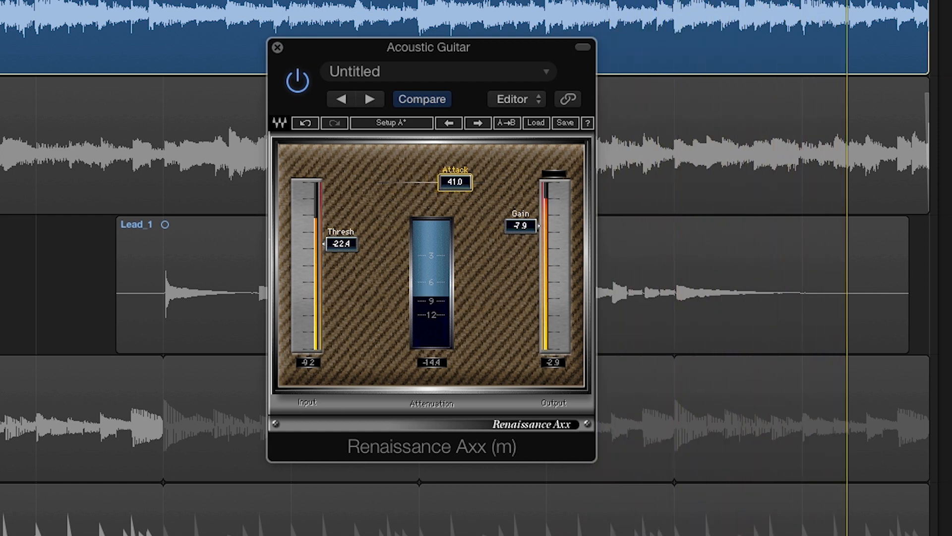
left_click_drag(455, 182, 460, 182)
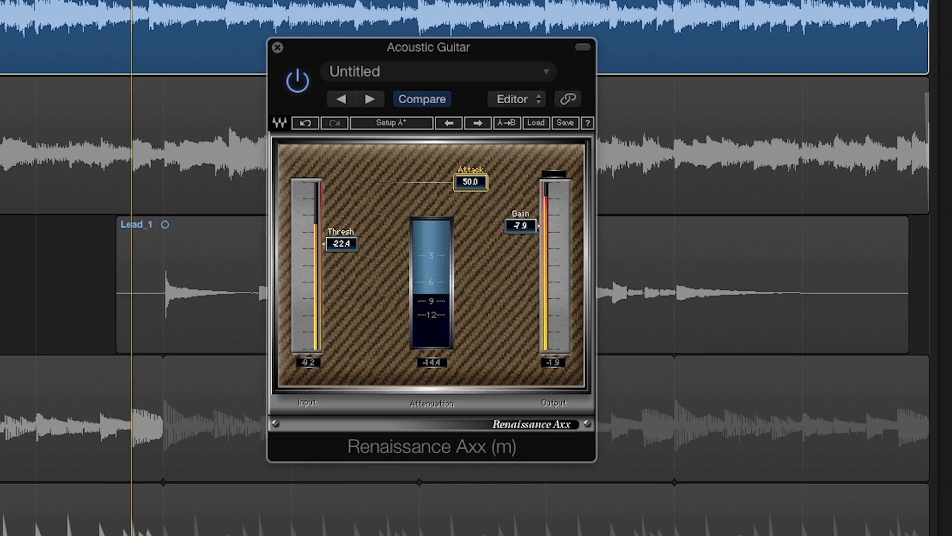
left_click_drag(475, 184, 388, 182)
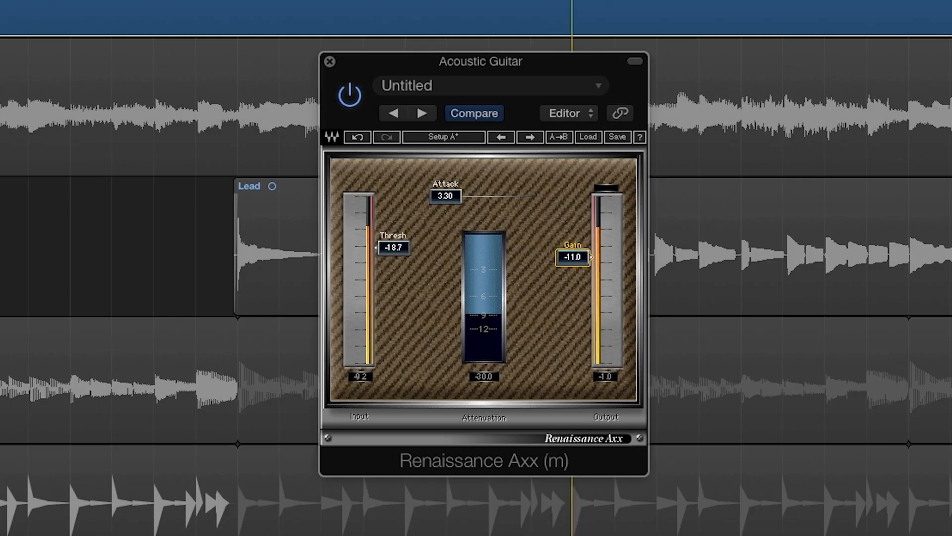
Raise the Acoustic Guitar compressor's output gain to -5.3 and on to 0.0, and bring it back down.
left_click_drag(573, 253, 572, 225)
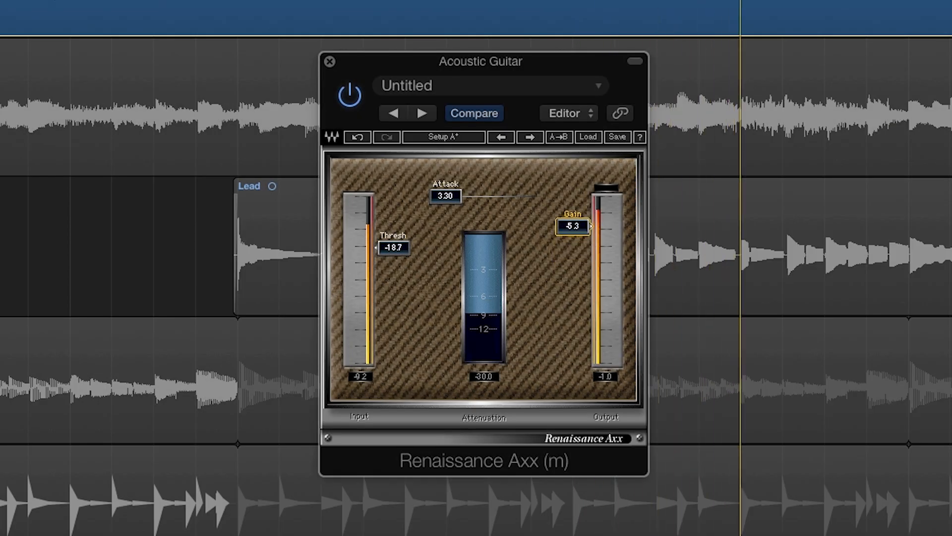
left_click_drag(573, 226, 572, 197)
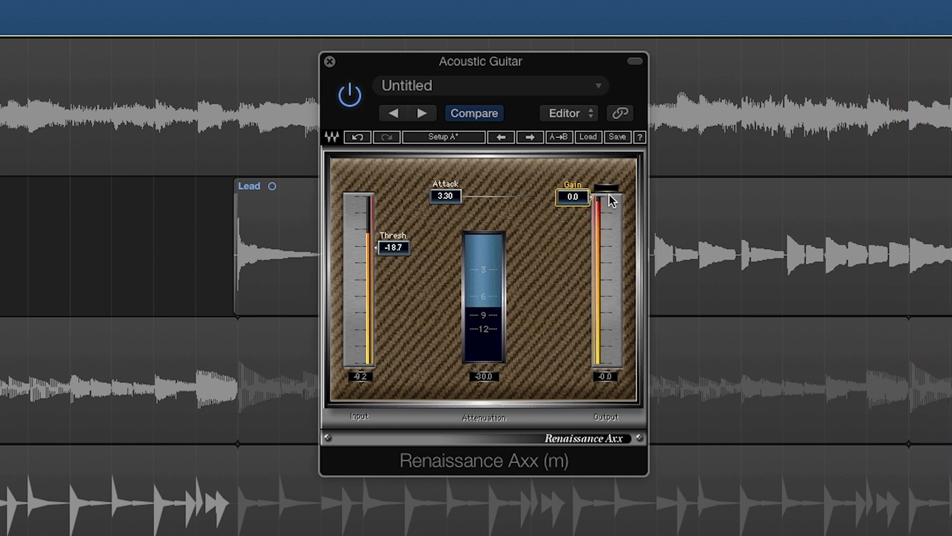
left_click_drag(578, 201, 579, 232)
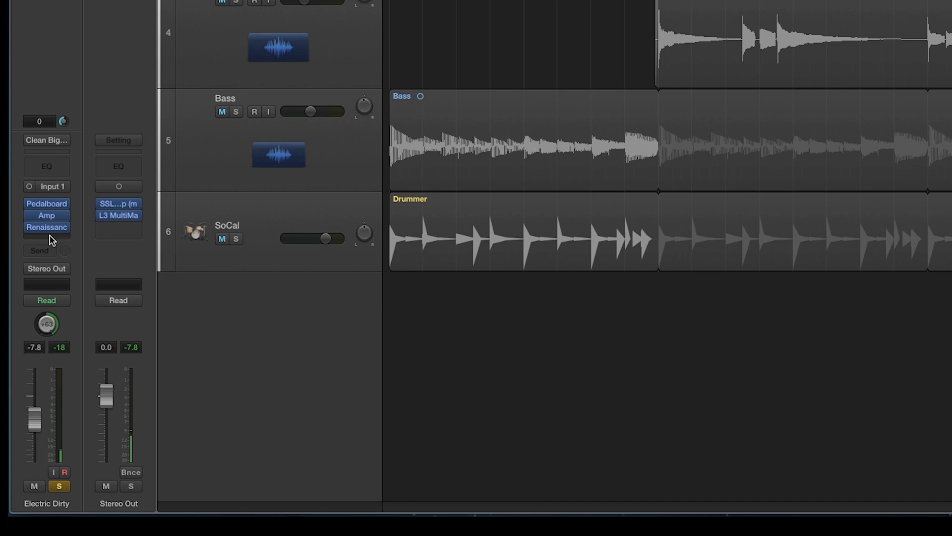
Open the Renaissance Axx on the Electric Clean track and move its window clear of the Electric Dirty one.
mouse_move(33, 311)
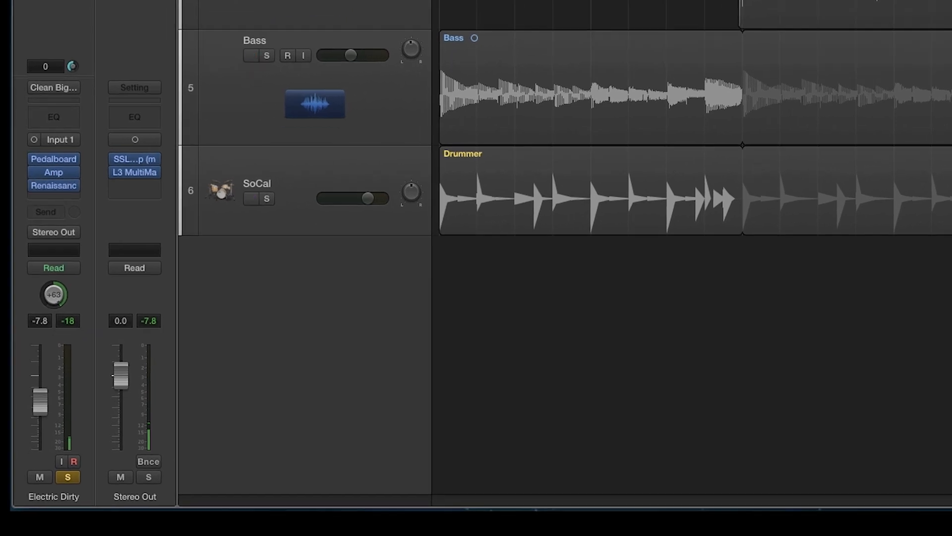
key("Up")
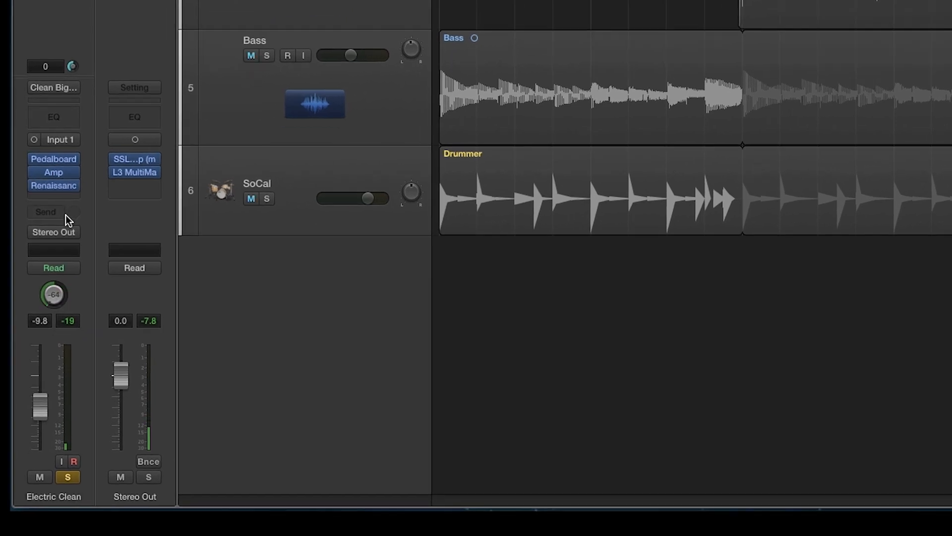
left_click(54, 186)
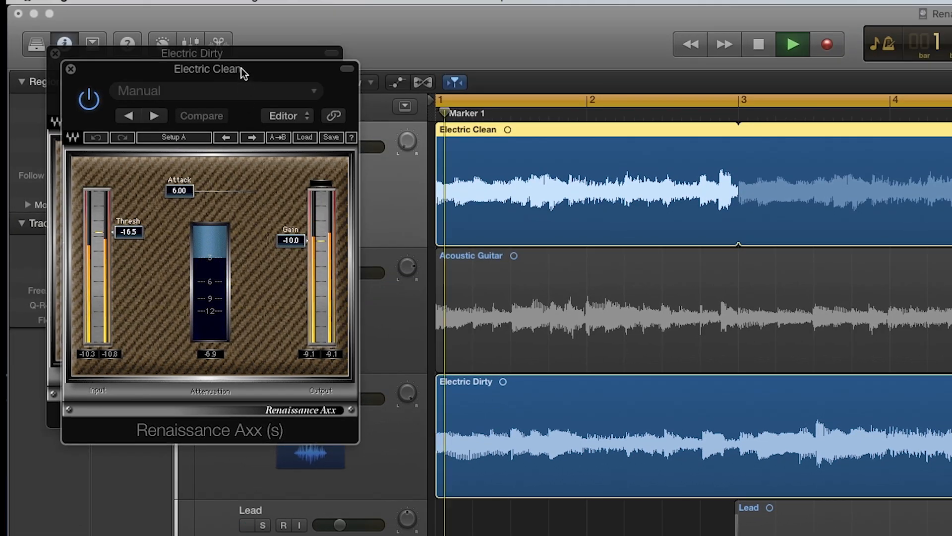
left_click_drag(241, 68, 554, 43)
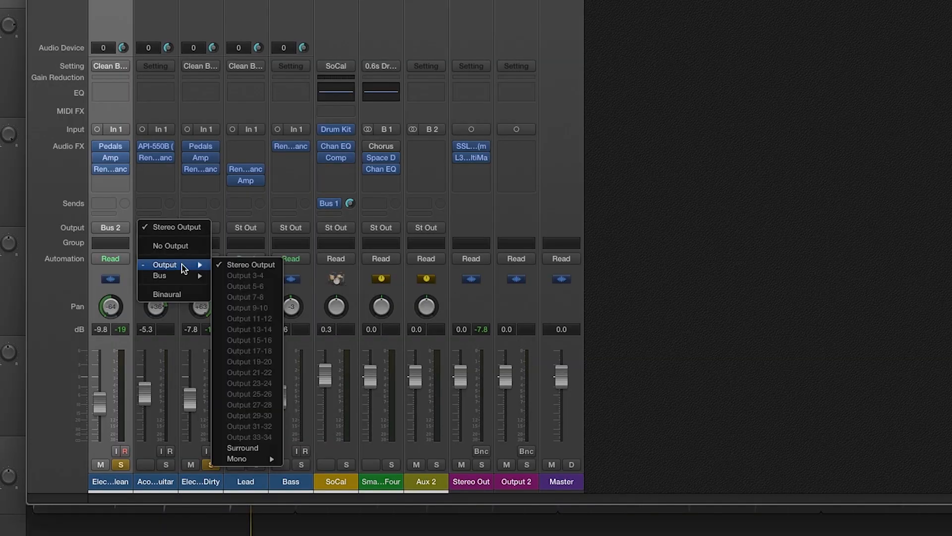
Route the Acoustic Guitar channel's output to Bus 2 (Aux 2) and reposition the Aux 2 Renaissance Axx window over the mixer.
mouse_move(191, 276)
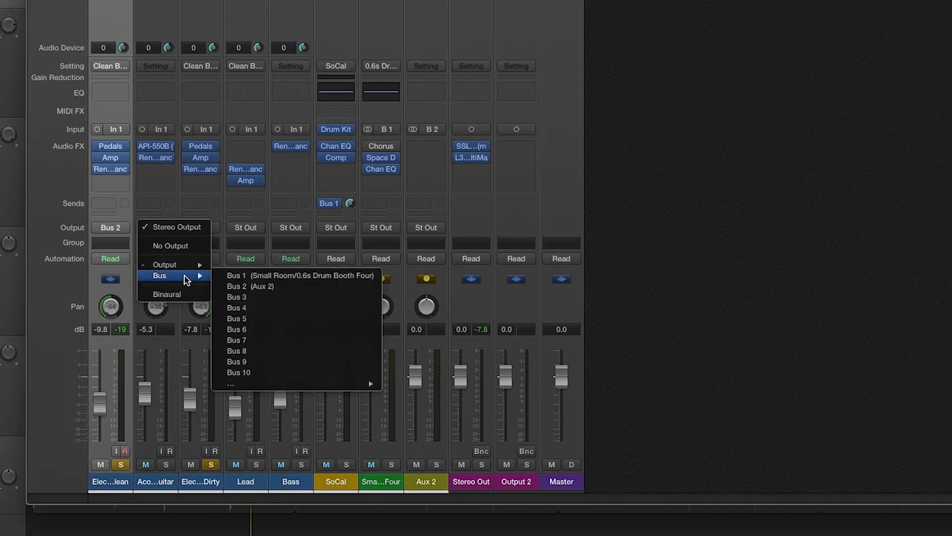
left_click(245, 287)
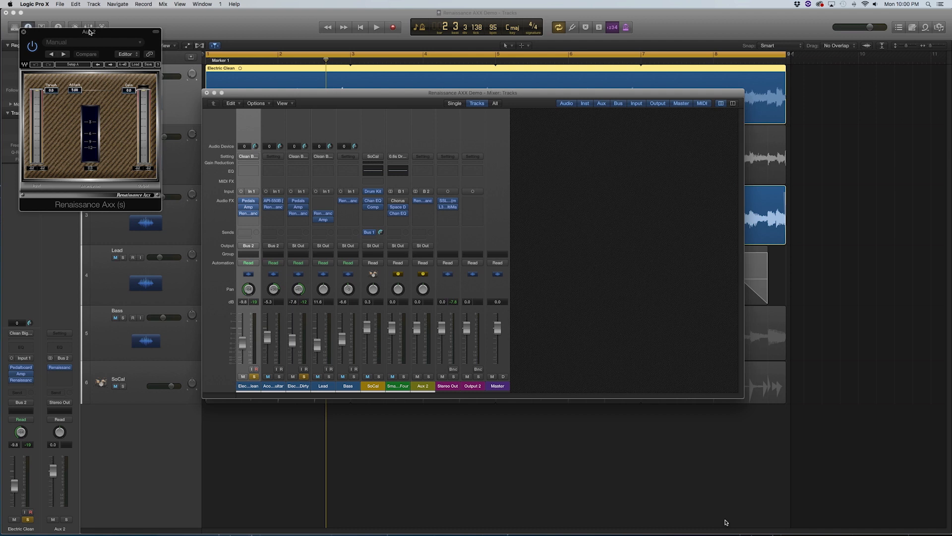
left_click_drag(89, 31, 584, 166)
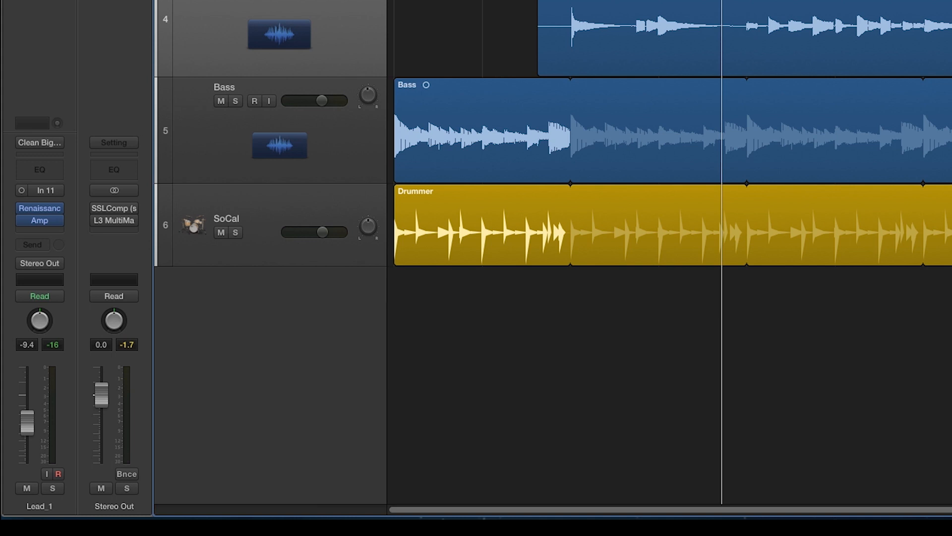
Open the Renaissance Axx on Lead_1, and move the plug-in after the Amp insert and back ahead of it.
left_click(44, 212)
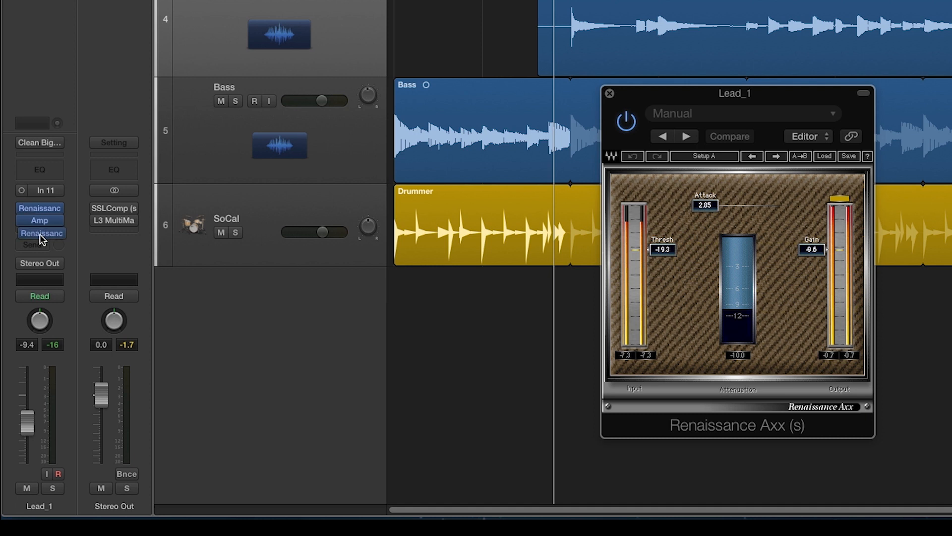
left_click_drag(40, 231, 38, 229)
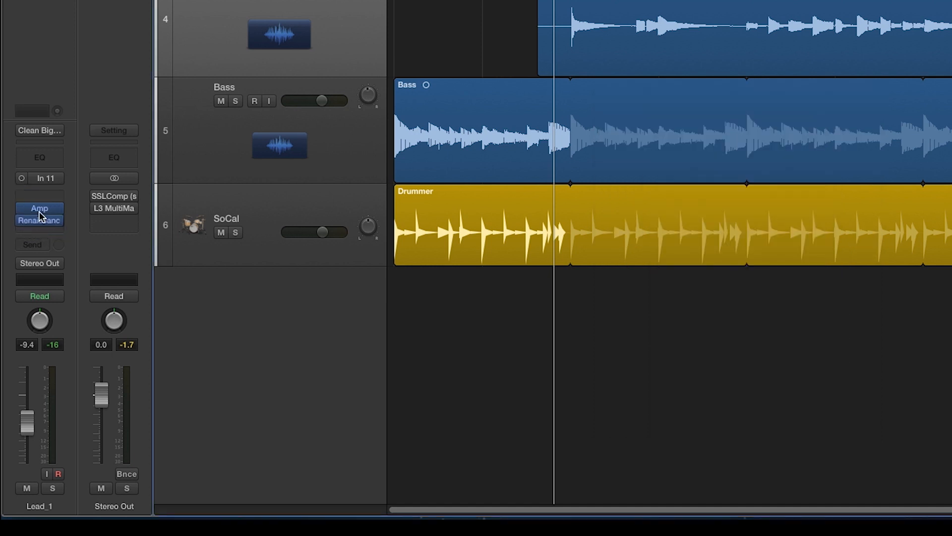
left_click_drag(37, 193, 38, 198)
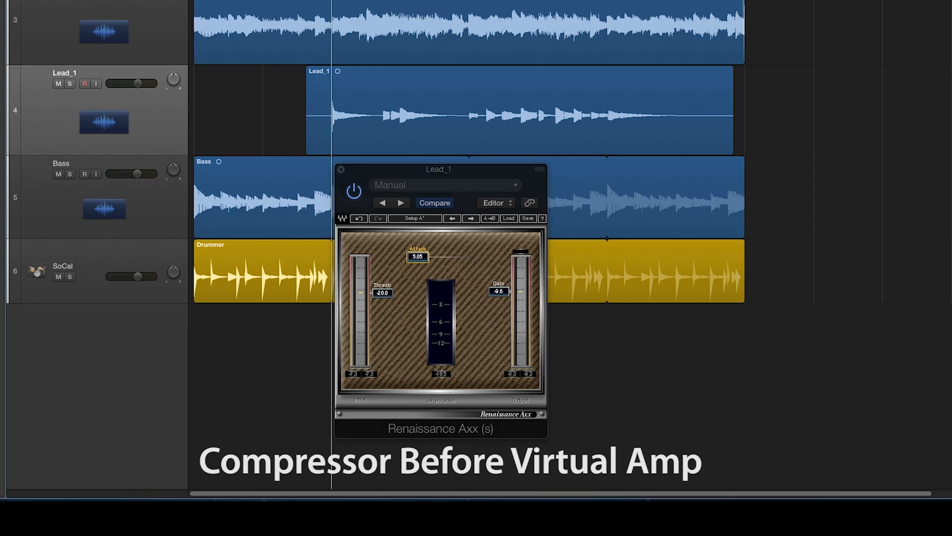
Compare playback of Lead_1 with the Renaissance Axx before and after the virtual amp, and replay the mix from bar 3.
key("space")
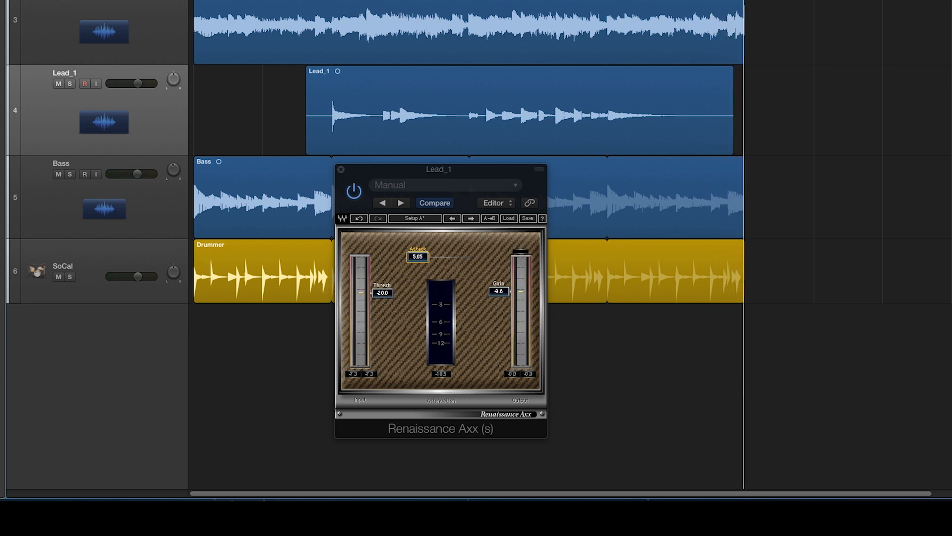
key("super+w")
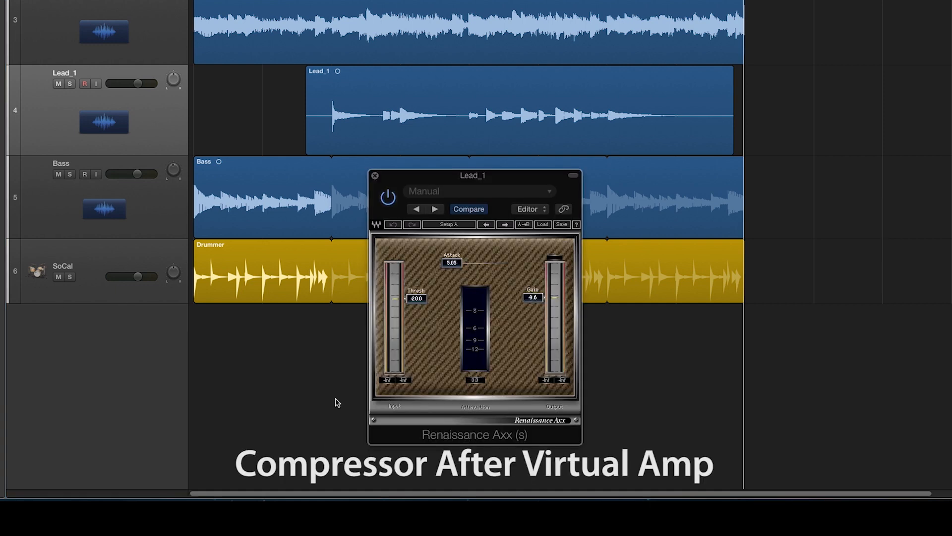
key("space")
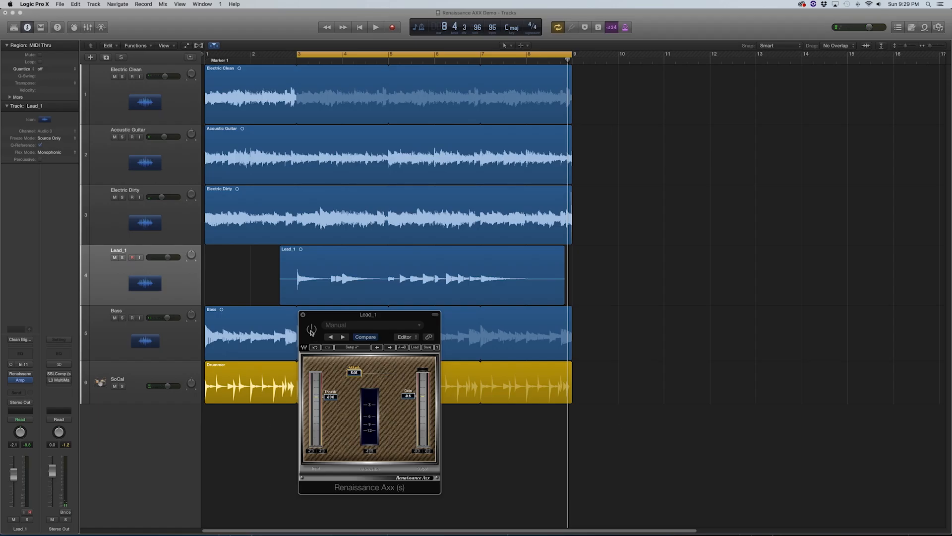
left_click(296, 57)
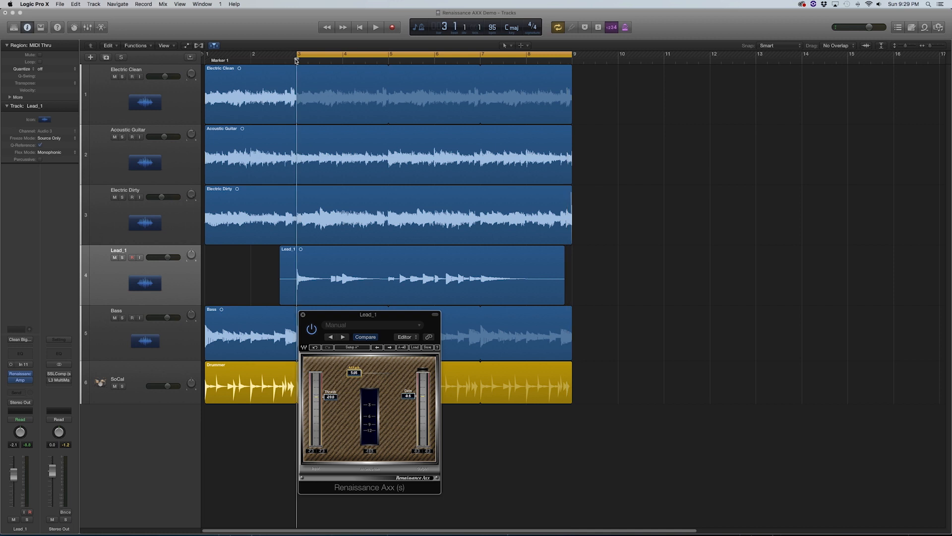
key("space")
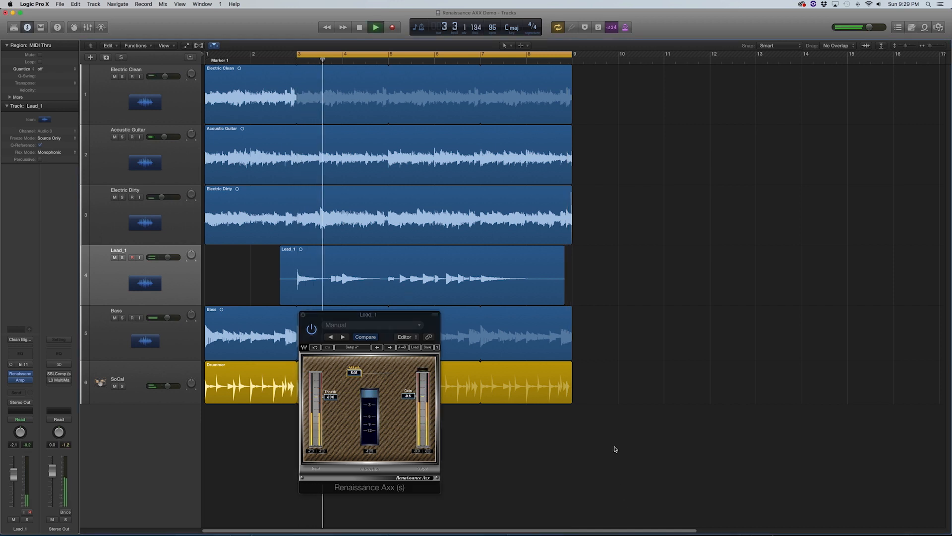